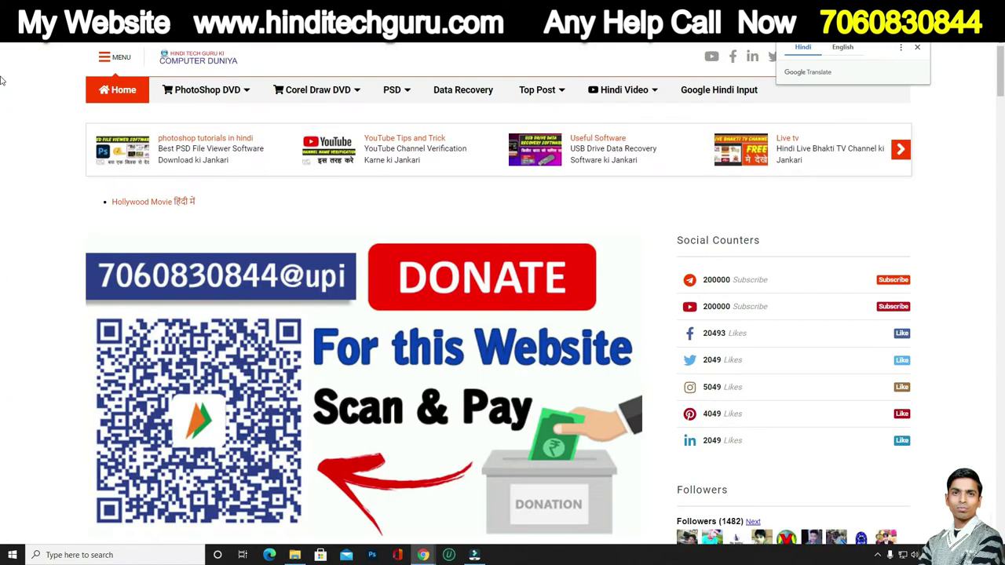
Open the article "Best PSD File Viewer Software Download ki Jankari" from the website's latest posts.
{"action": "scroll", "coordinate": [31, 141], "scroll_direction": "down", "scroll_amount": 15}
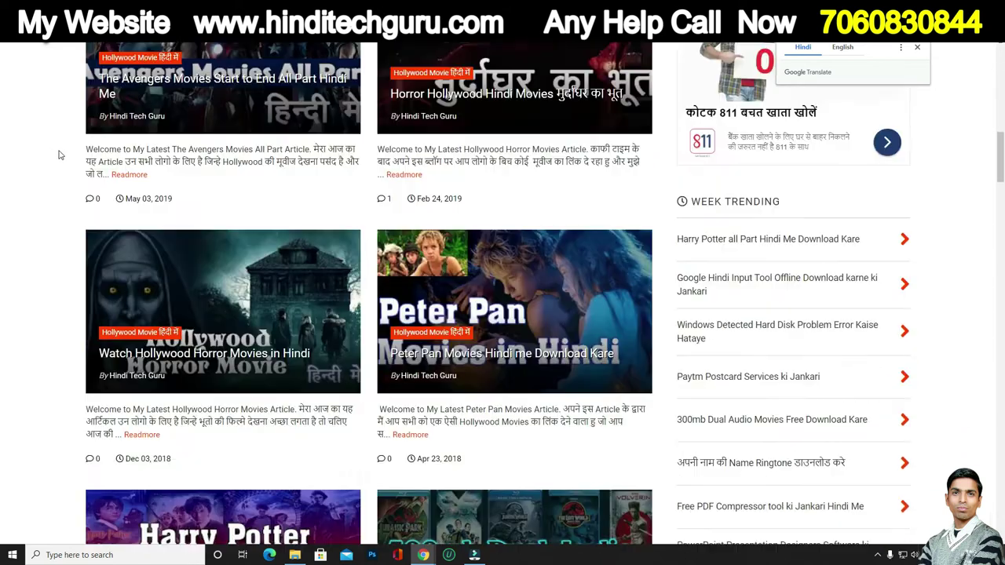
{"action": "scroll", "coordinate": [59, 155], "scroll_direction": "down", "scroll_amount": 5}
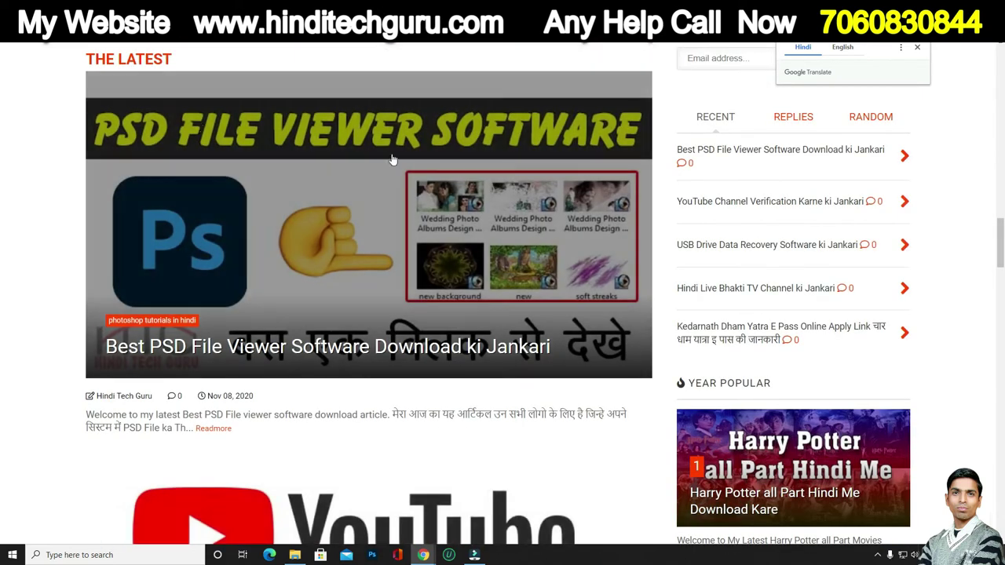
{"action": "left_click", "coordinate": [354, 346]}
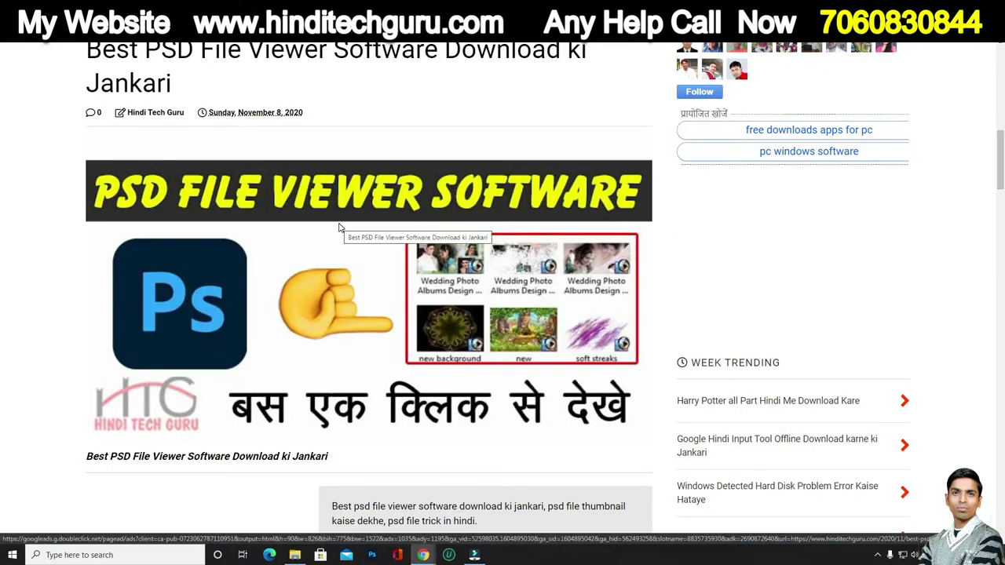
Follow the software download link in the last paragraph of the PSD file viewer article.
{"action": "scroll", "coordinate": [339, 228], "scroll_direction": "down", "scroll_amount": 8}
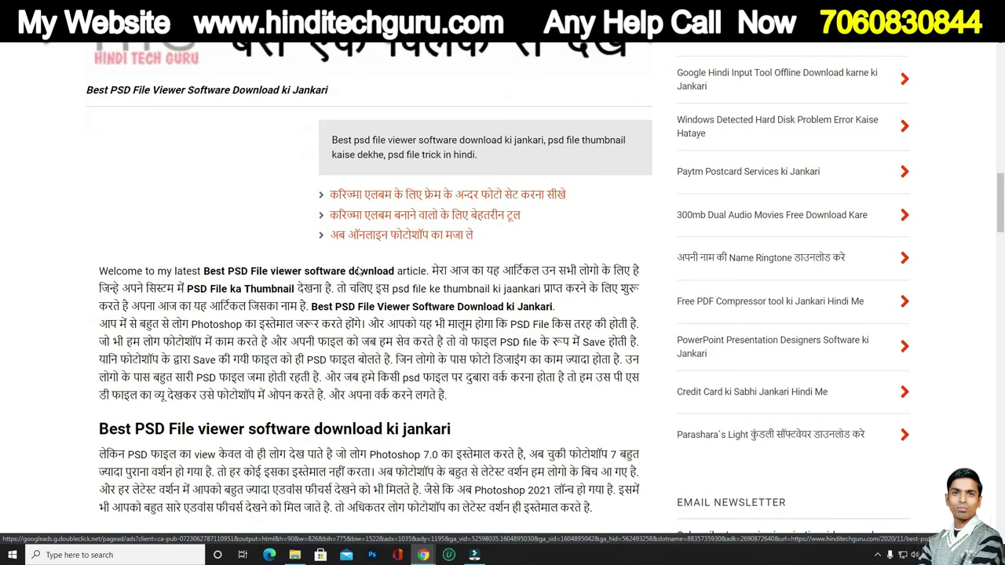
{"action": "scroll", "coordinate": [359, 273], "scroll_direction": "down", "scroll_amount": 4}
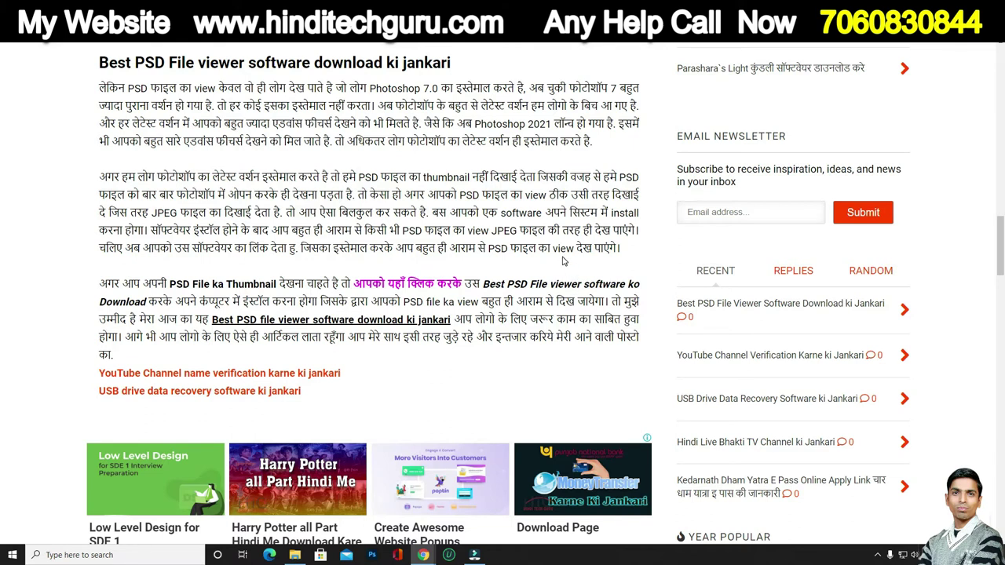
{"action": "left_click", "coordinate": [449, 282]}
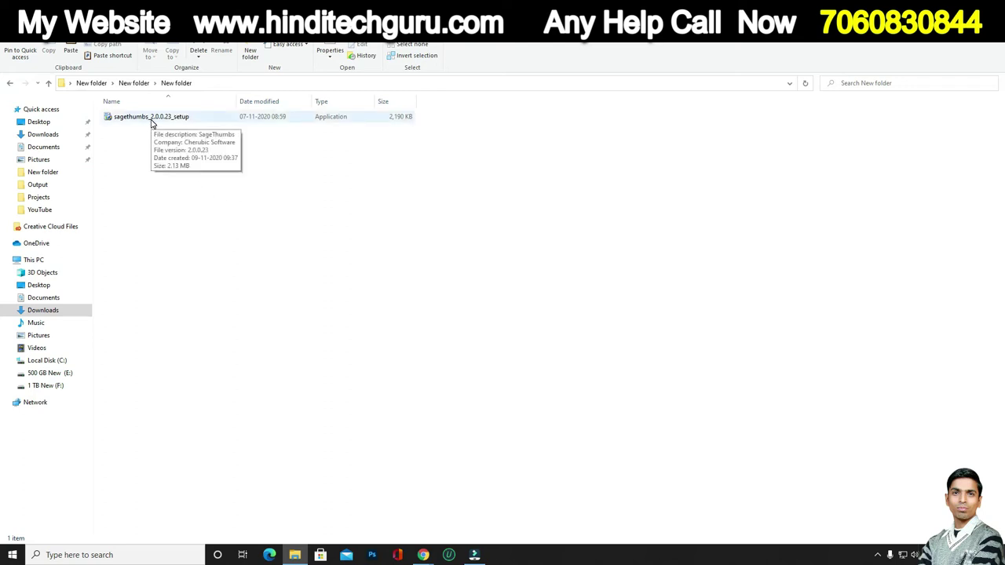
Launch the sagethumbs_2.0.0.23_setup installer, return to the folder of PSD files, and accept English as the installer language.
{"action": "left_click", "coordinate": [152, 124]}
{"action": "right_click", "coordinate": [159, 133]}
{"action": "left_click", "coordinate": [180, 139]}
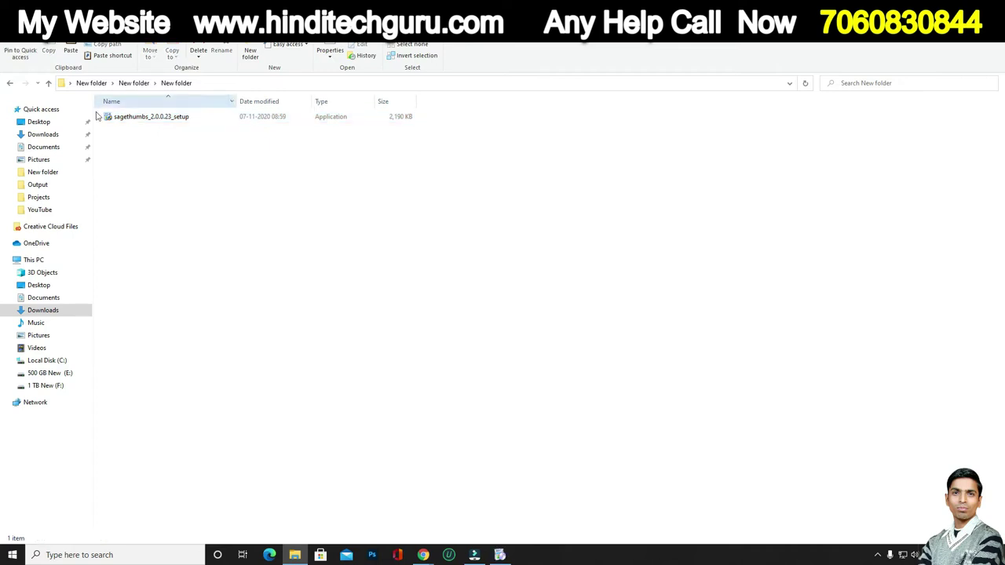
{"action": "key", "text": "alt+Left"}
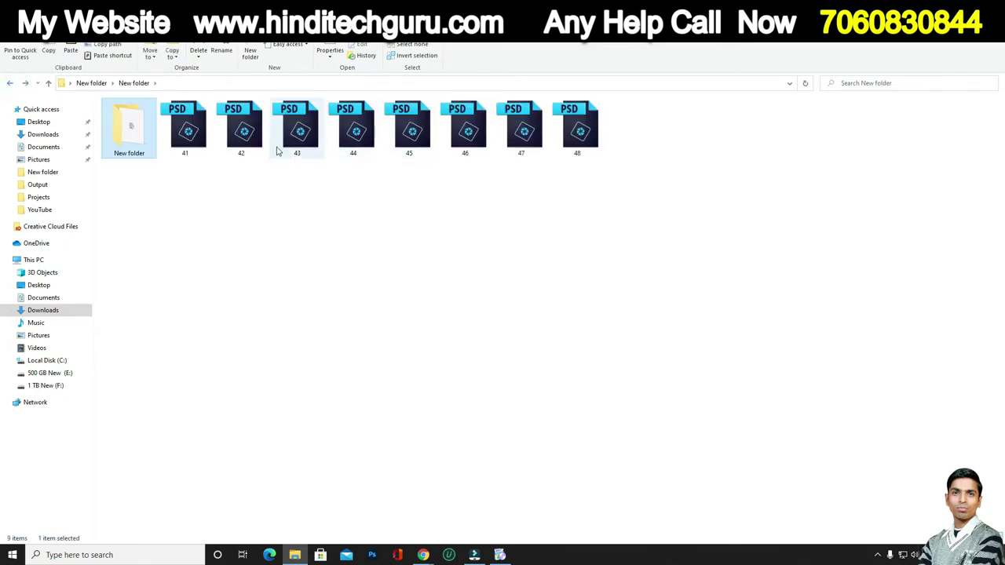
{"action": "left_click", "coordinate": [499, 555]}
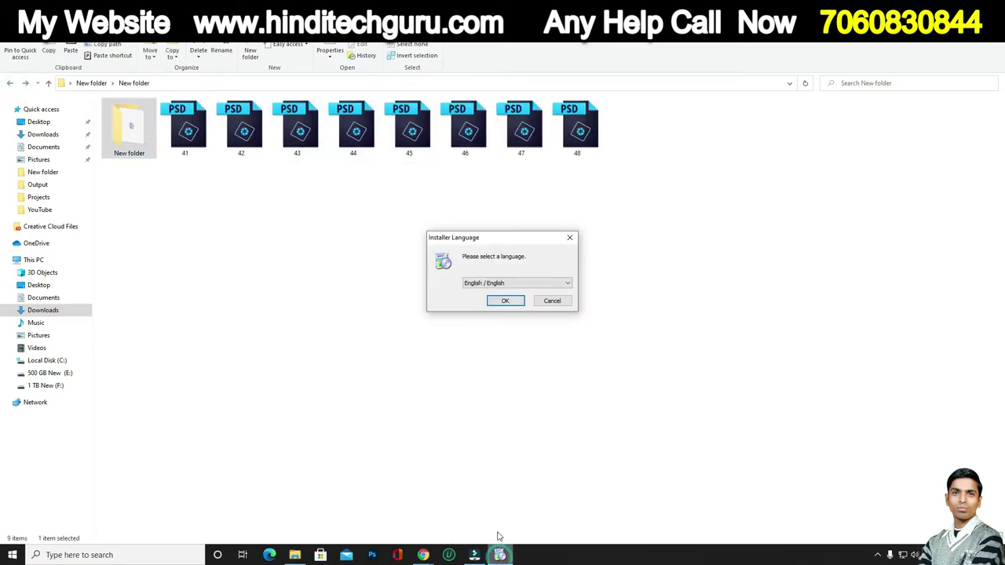
{"action": "left_click", "coordinate": [504, 302]}
Install SageThumbs with the default components, destination folder and Start menu folder, and finish the setup.
{"action": "left_click", "coordinate": [555, 361]}
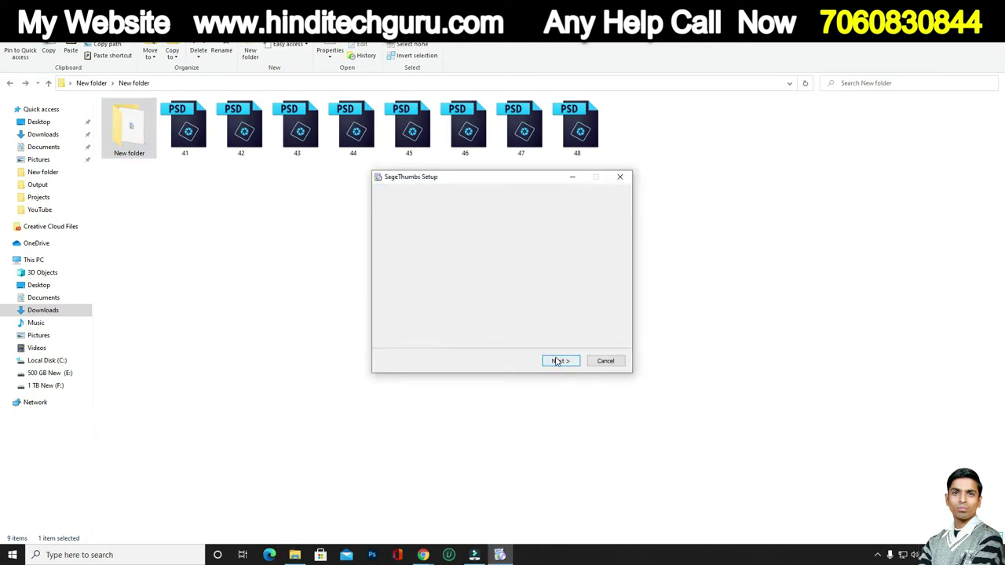
{"action": "left_click", "coordinate": [559, 361]}
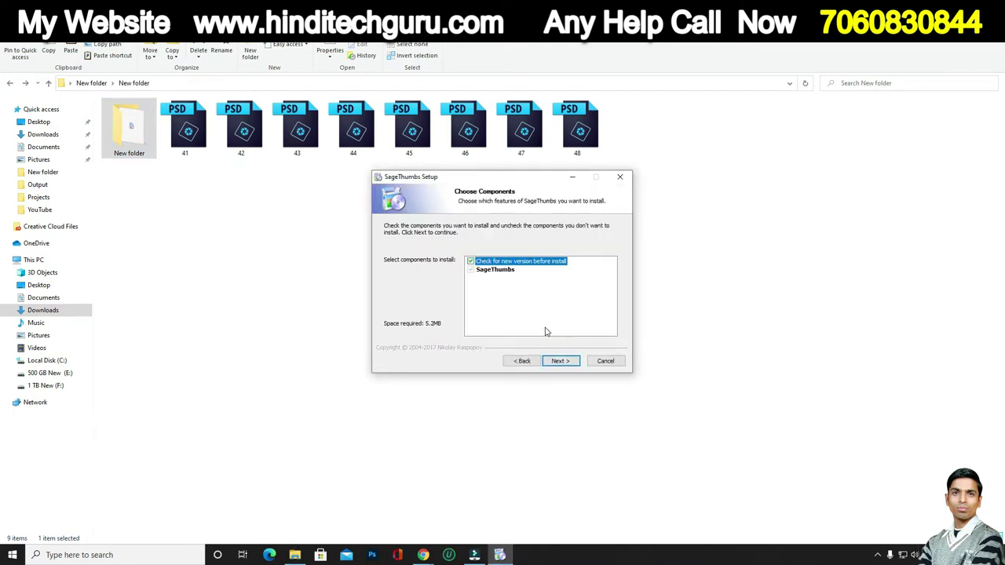
{"action": "left_click", "coordinate": [561, 363]}
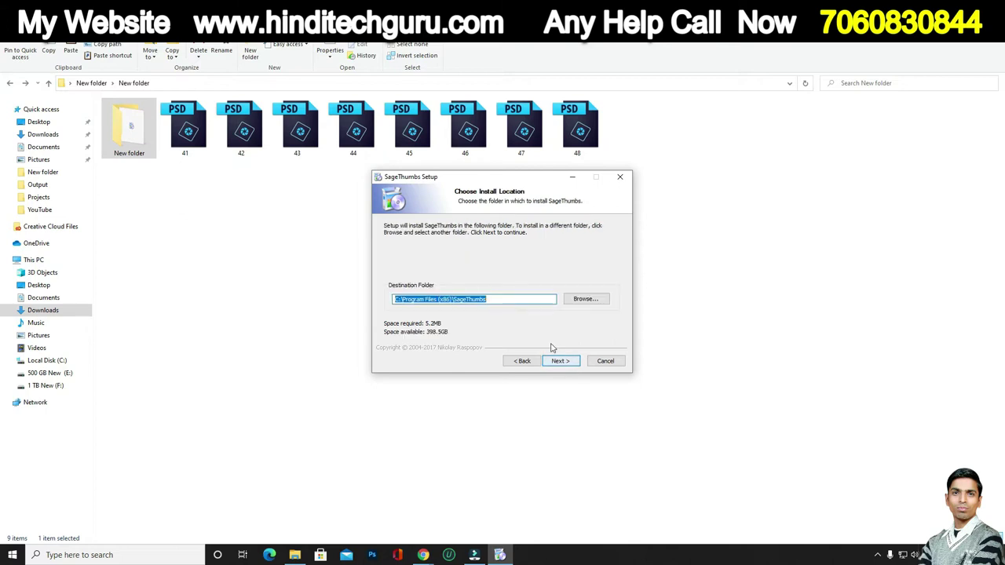
{"action": "left_click", "coordinate": [554, 361]}
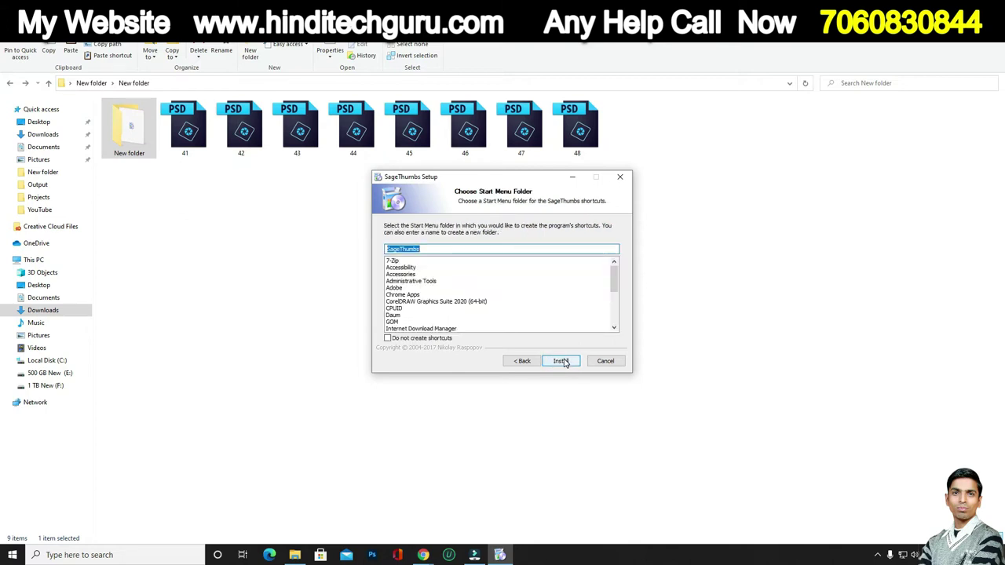
{"action": "left_click", "coordinate": [560, 361]}
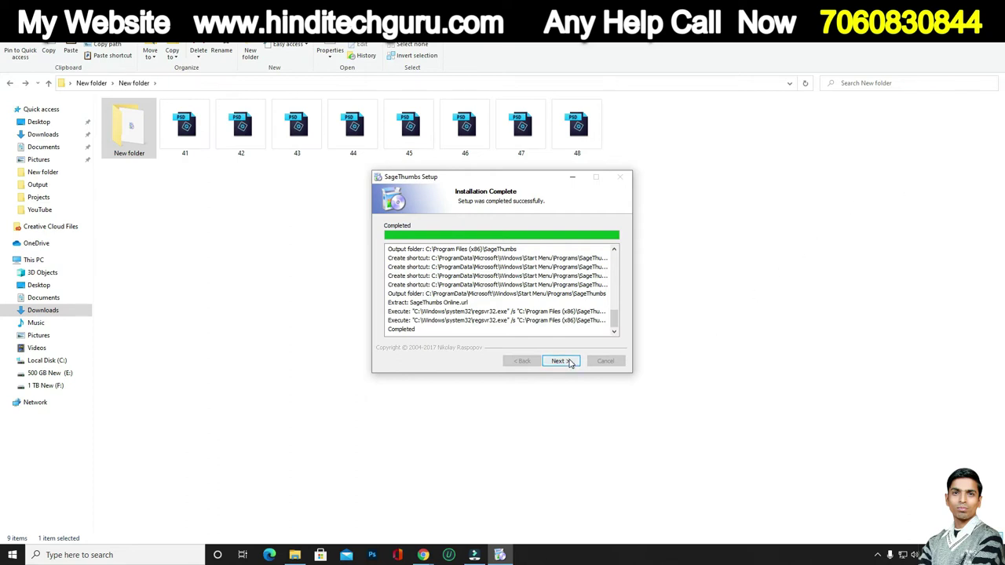
{"action": "left_click", "coordinate": [571, 363]}
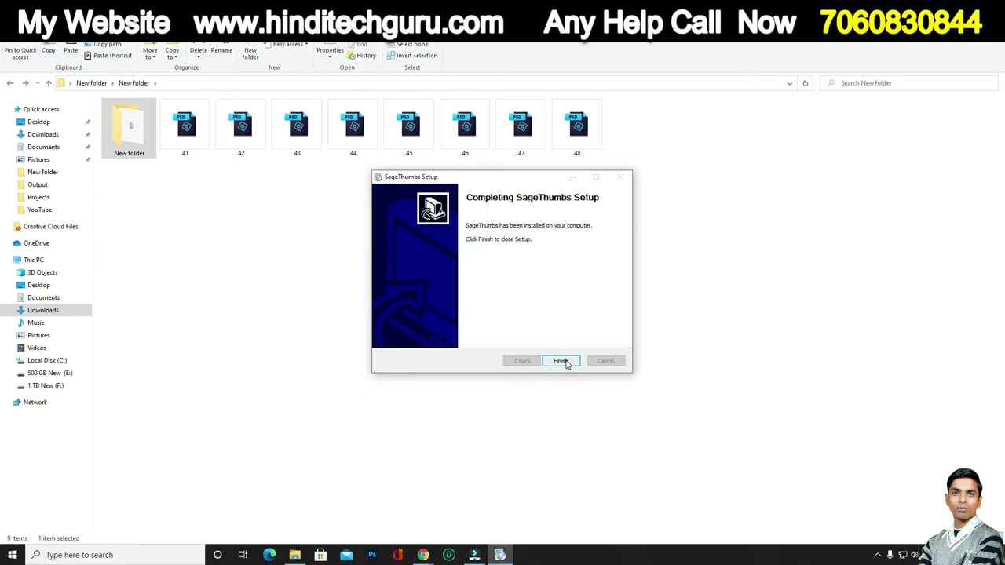
{"action": "left_click", "coordinate": [568, 363]}
Refresh the folder and check the file size of PSD file 41 in its properties.
{"action": "right_click", "coordinate": [503, 239]}
{"action": "left_click", "coordinate": [532, 282]}
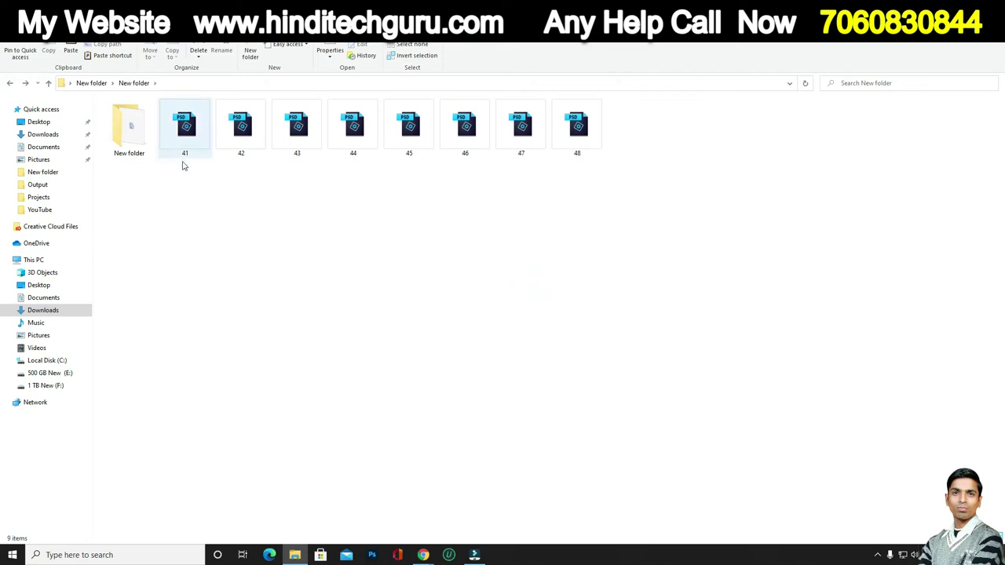
{"action": "right_click", "coordinate": [191, 137]}
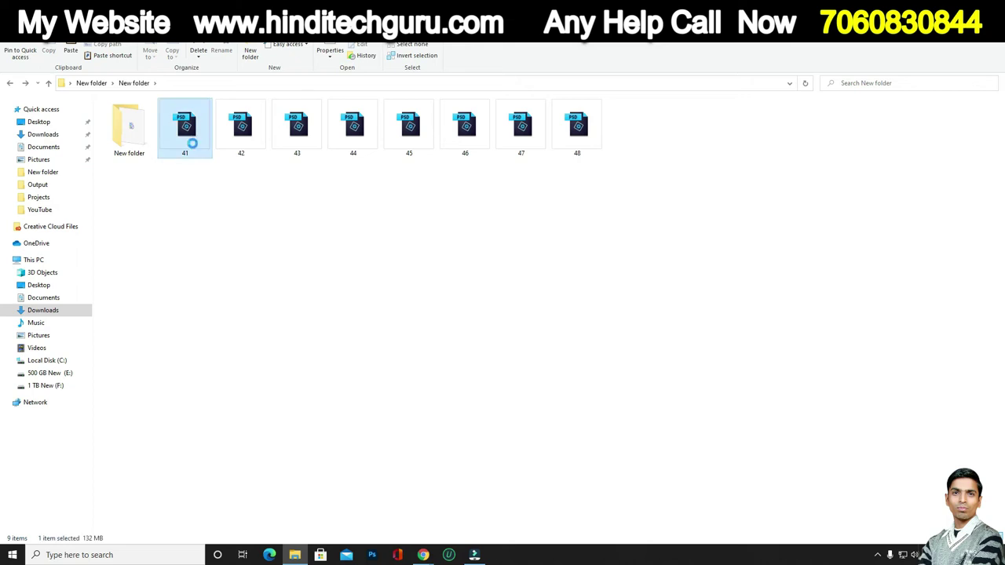
{"action": "left_click", "coordinate": [223, 455]}
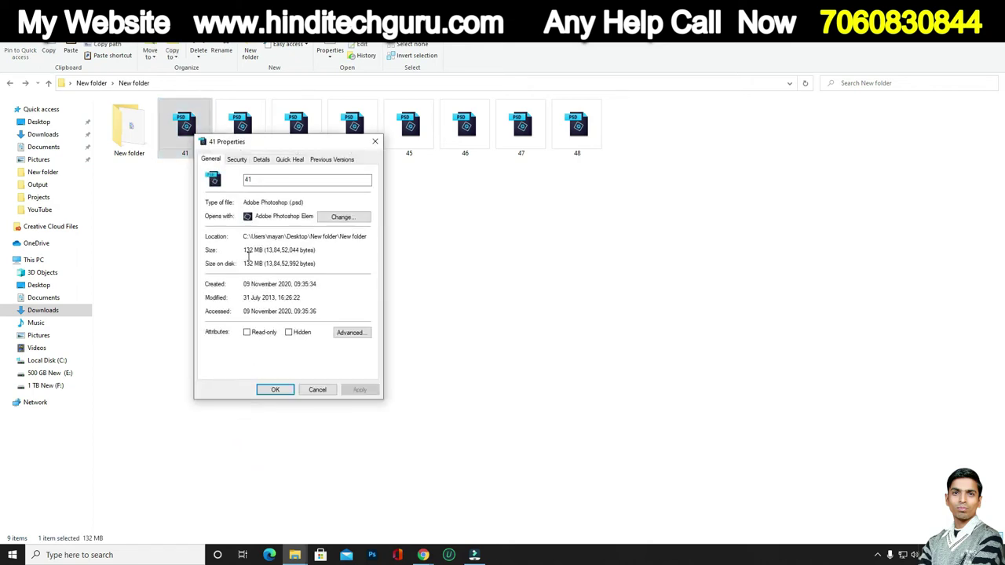
{"action": "left_click", "coordinate": [318, 390]}
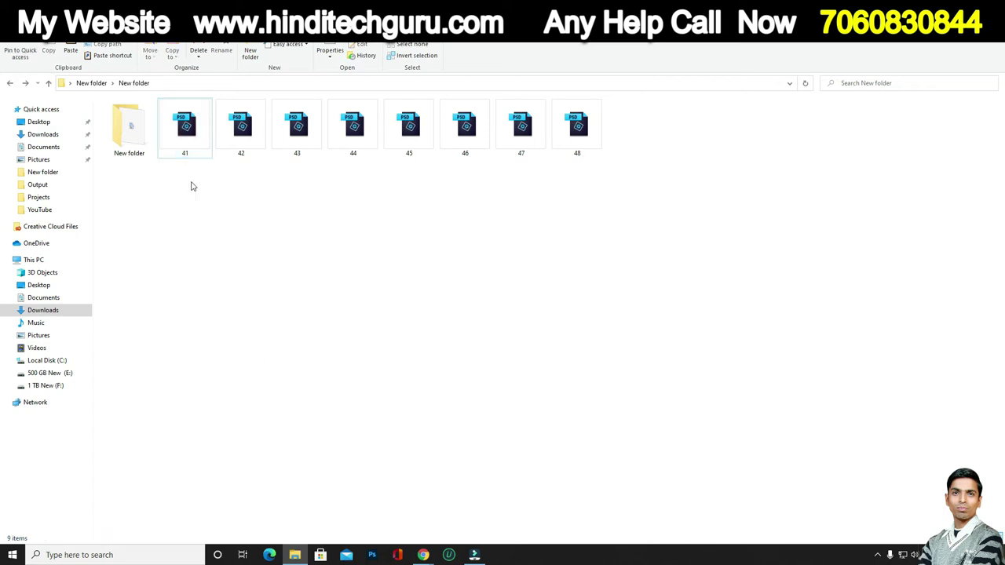
Set the maximum image file size to 500 MB in the SageThumbs options and apply the change with administrator approval.
{"action": "right_click", "coordinate": [188, 149]}
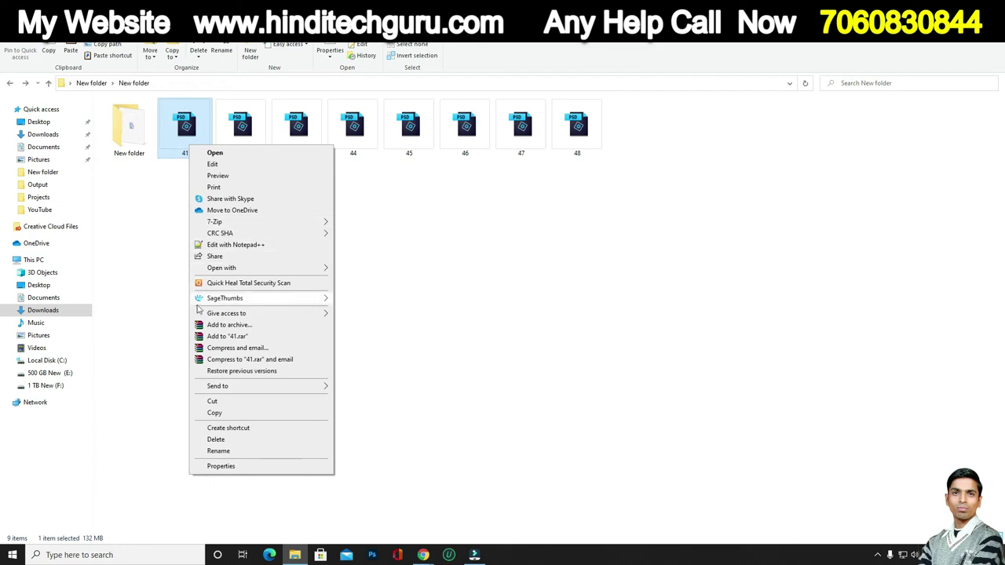
{"action": "mouse_move", "coordinate": [207, 304]}
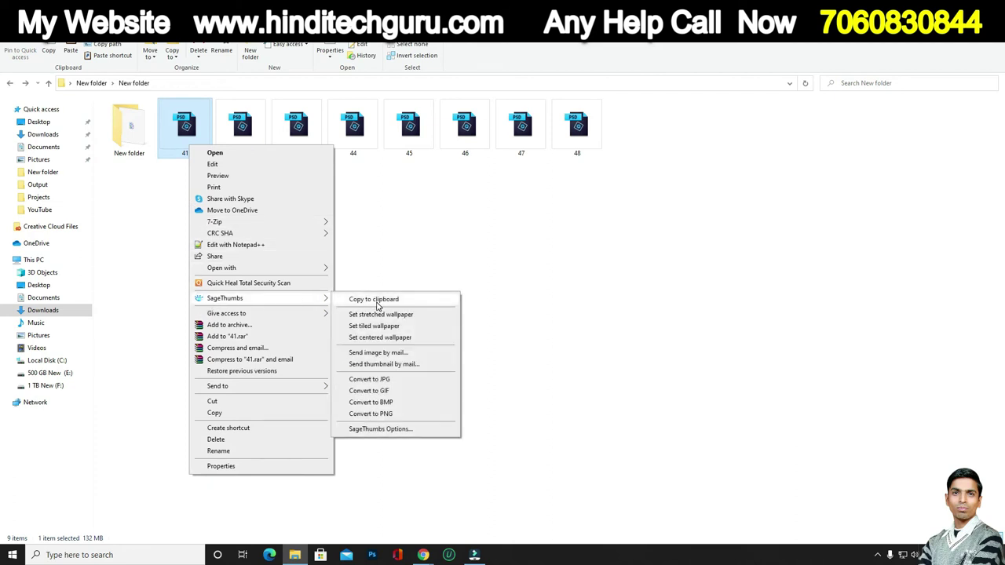
{"action": "left_click", "coordinate": [378, 430]}
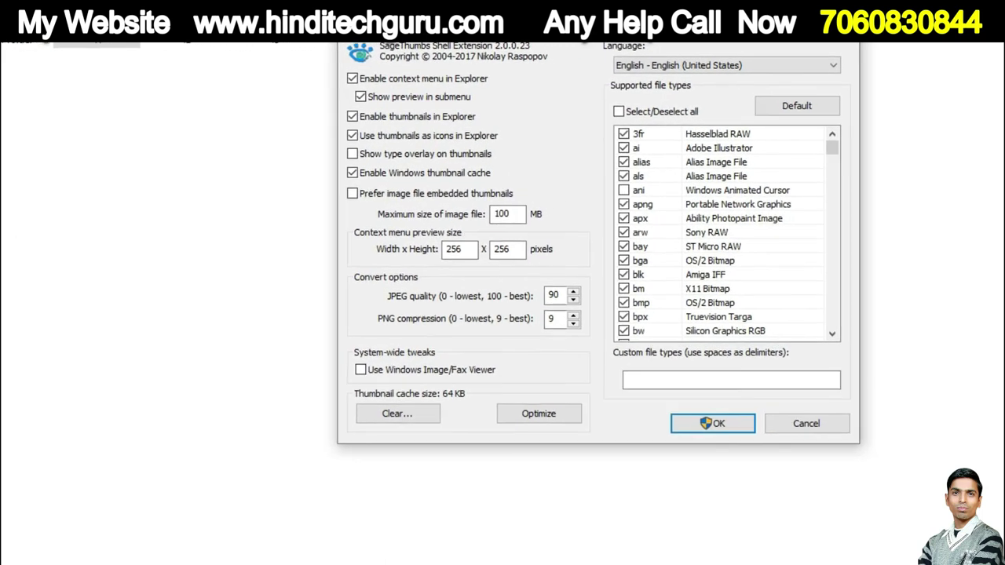
{"action": "left_click_drag", "start_coordinate": [516, 214], "coordinate": [468, 212]}
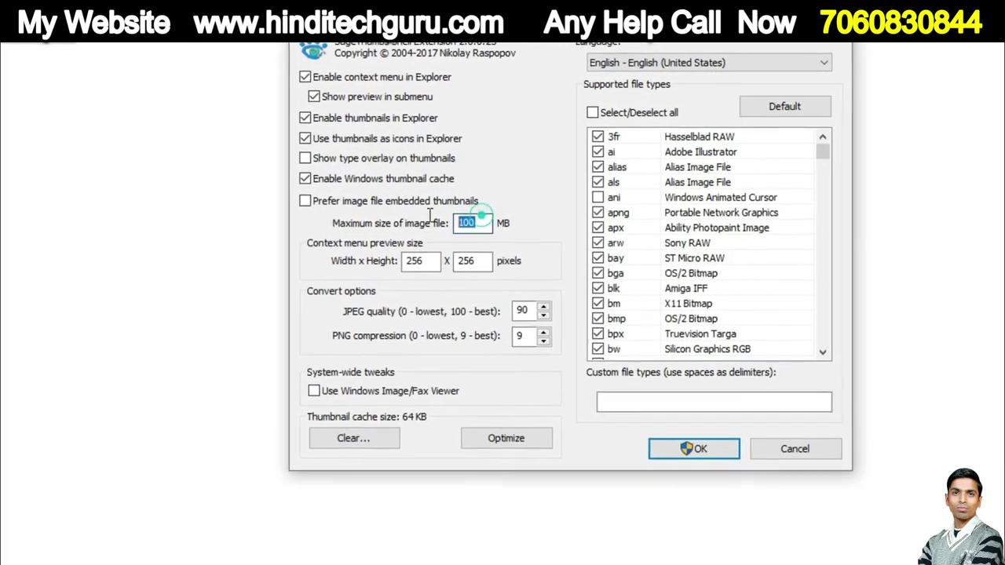
{"action": "type", "text": "5"}
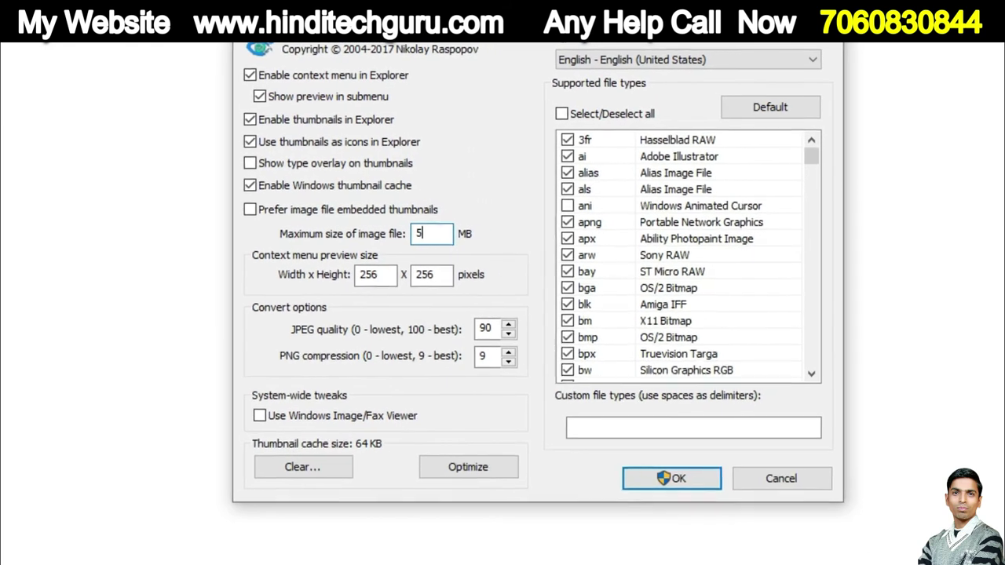
{"action": "type", "text": "00"}
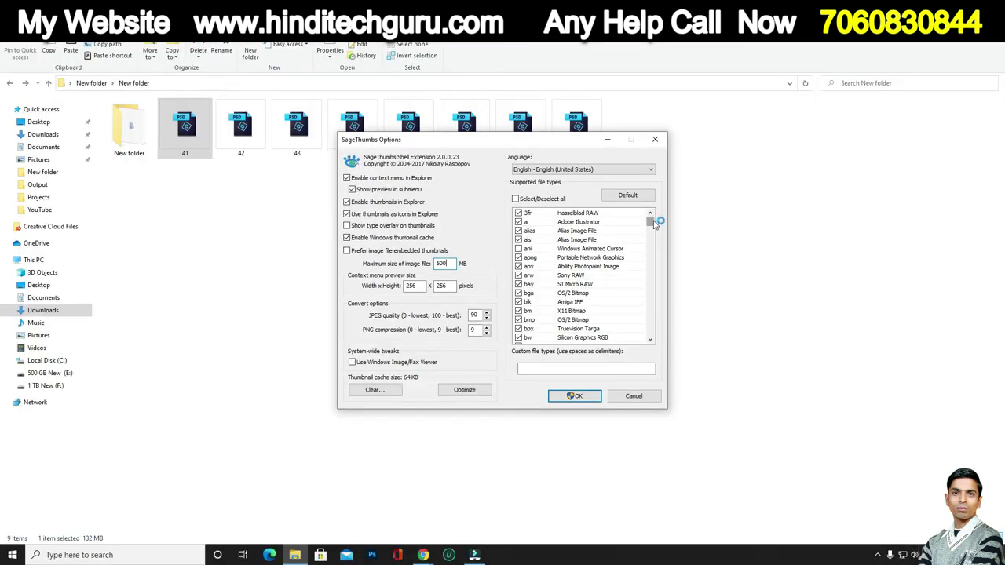
{"action": "left_click_drag", "start_coordinate": [651, 224], "coordinate": [662, 293]}
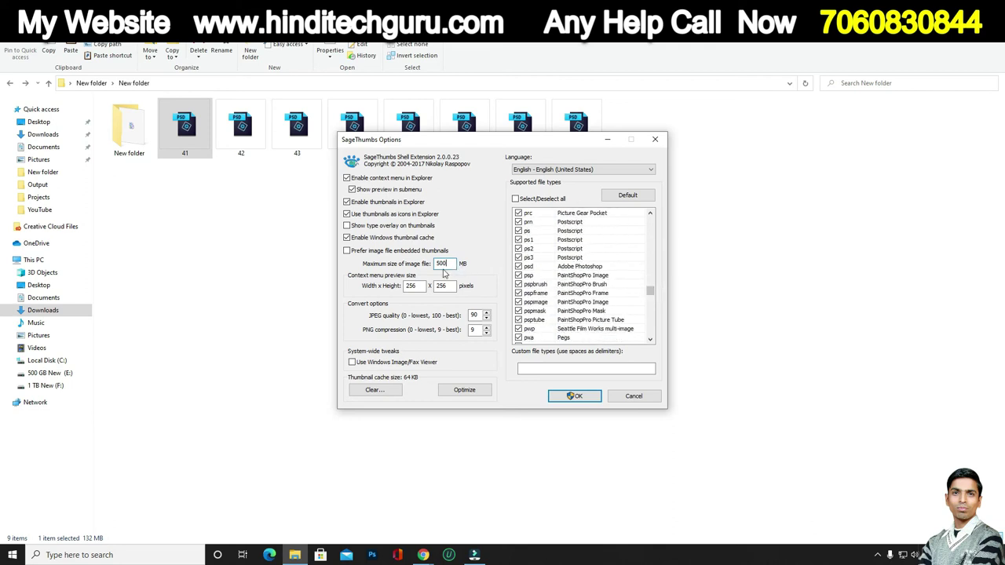
{"action": "left_click", "coordinate": [574, 395]}
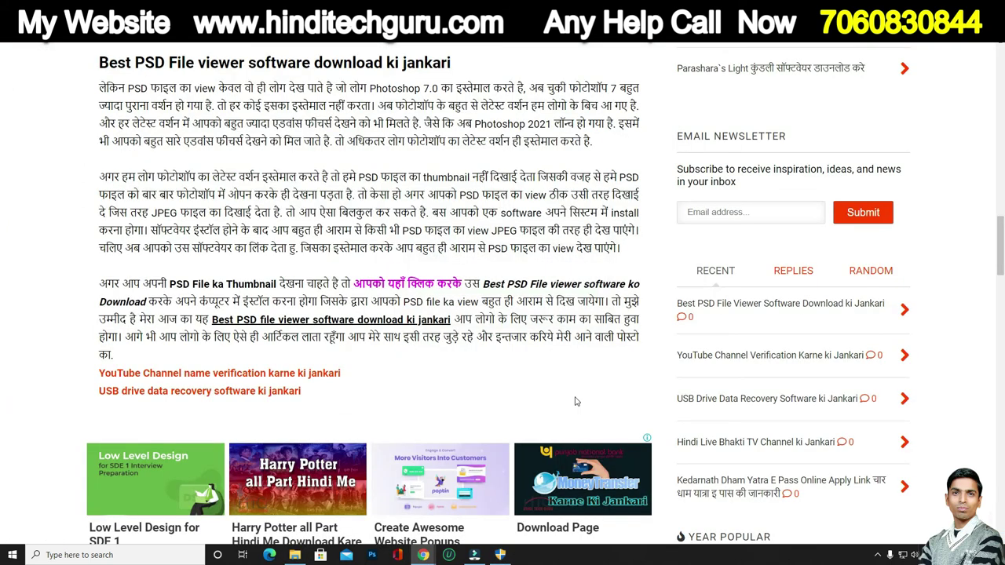
{"action": "left_click", "coordinate": [502, 555]}
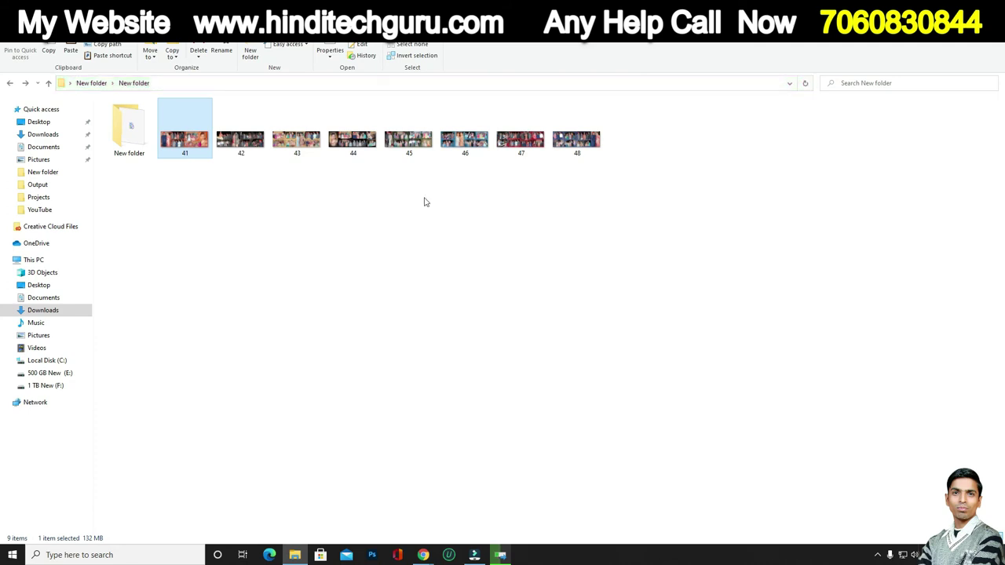
Display the PSD folder's contents as extra large icons.
{"action": "right_click", "coordinate": [687, 189]}
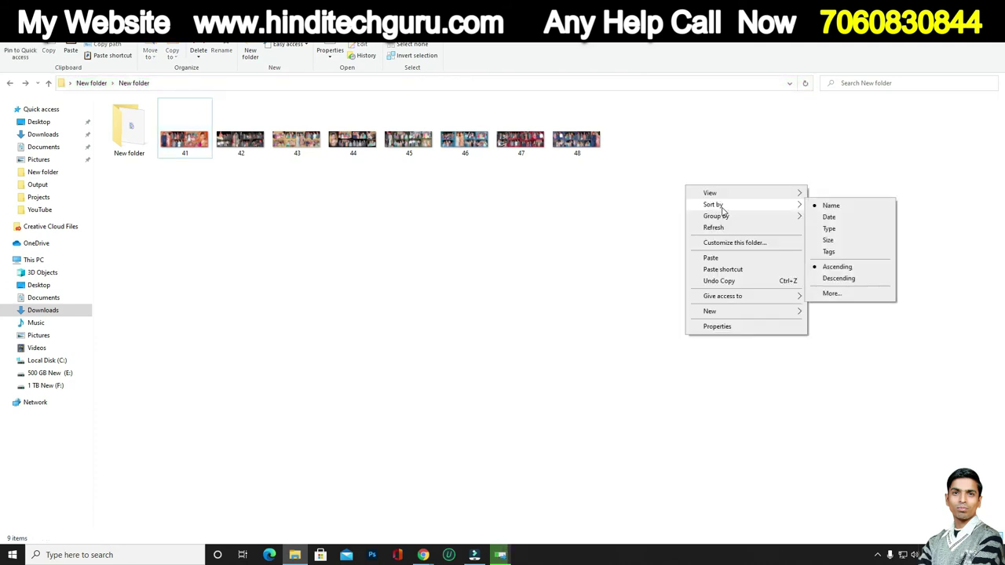
{"action": "mouse_move", "coordinate": [727, 194]}
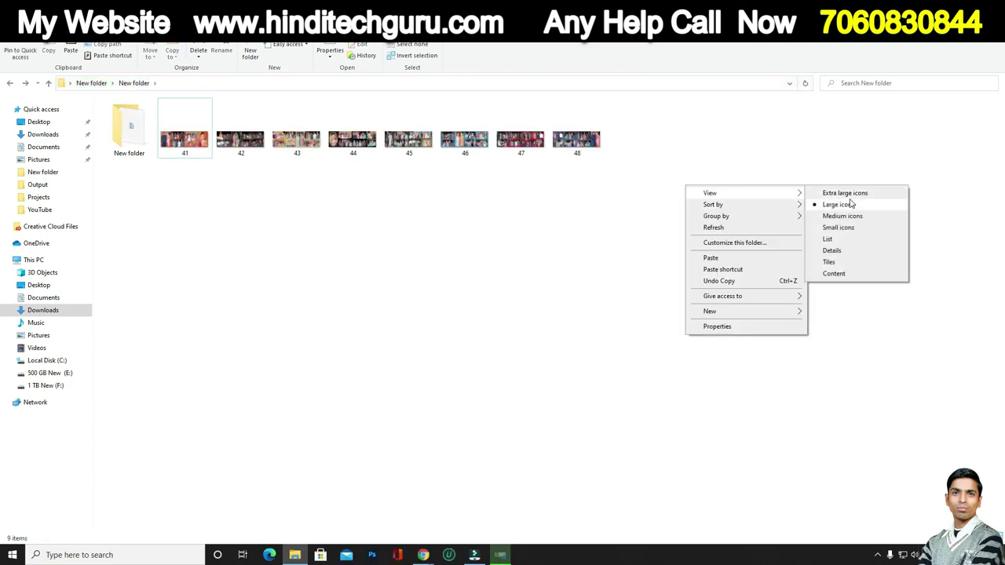
{"action": "left_click", "coordinate": [848, 194]}
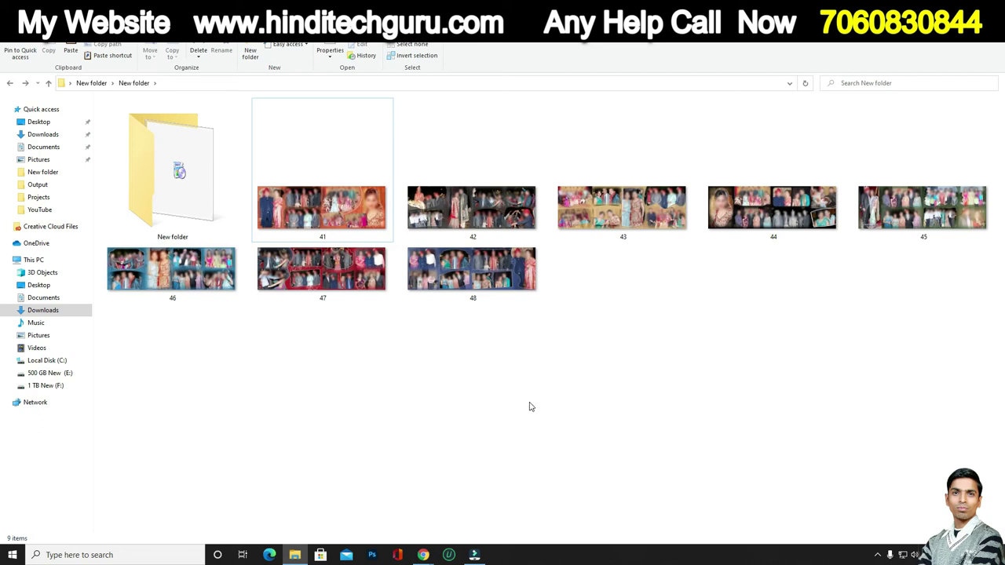
Convert PSD file 41 to JPG with SageThumbs.
{"action": "left_click", "coordinate": [338, 221]}
{"action": "right_click", "coordinate": [335, 212]}
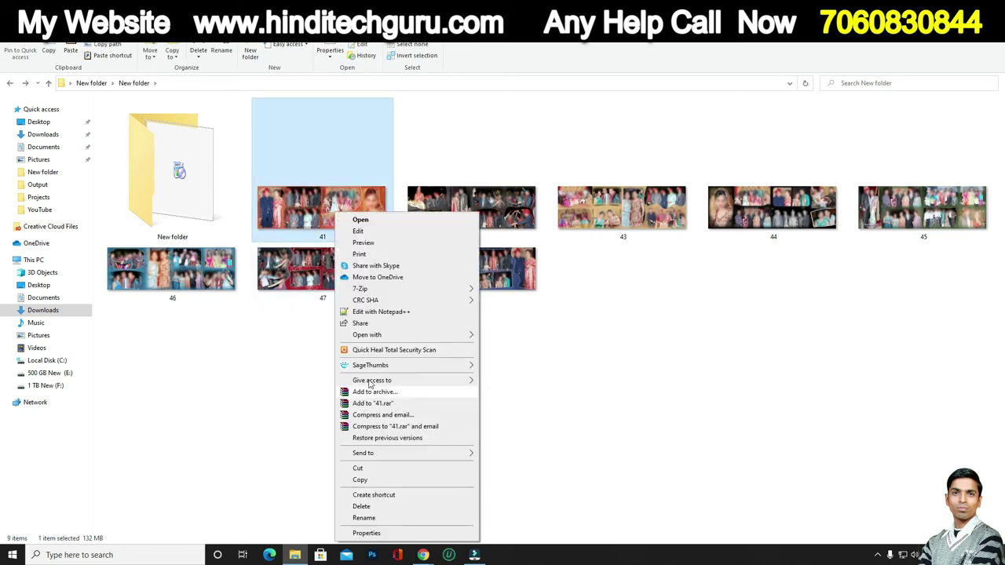
{"action": "mouse_move", "coordinate": [363, 369]}
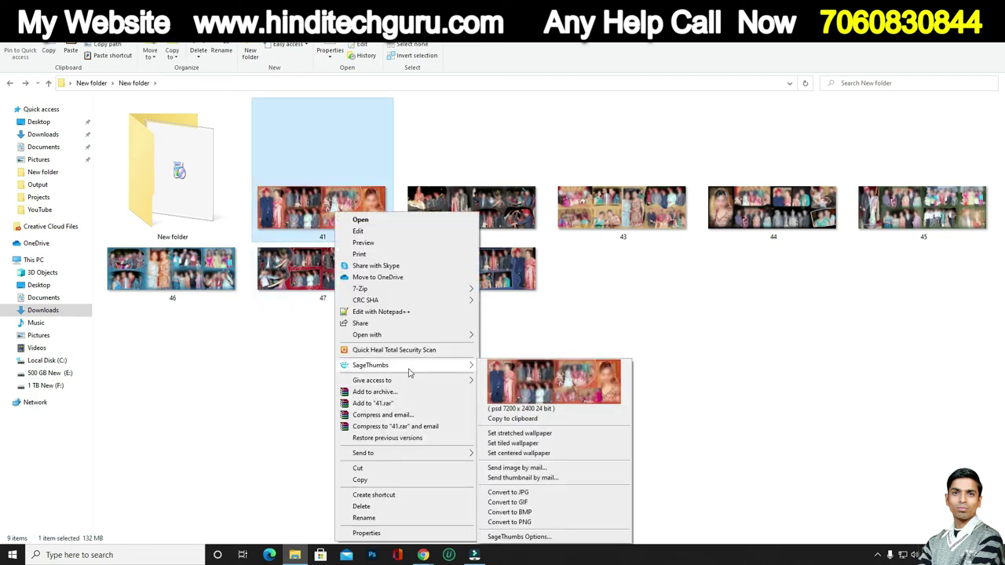
{"action": "left_click", "coordinate": [549, 494]}
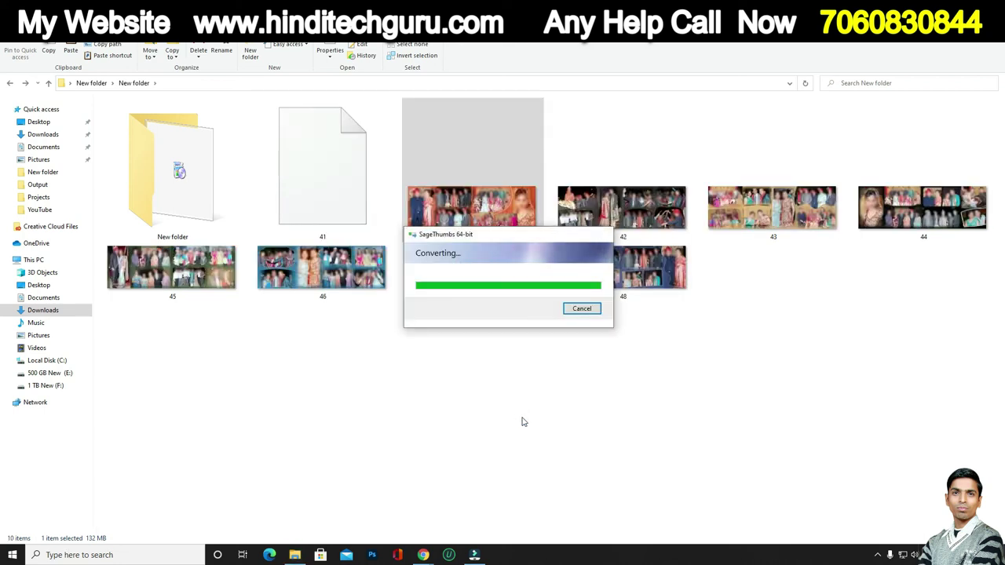
View the converted JPG of file 41 in the image viewer, close it and delete the JPG.
{"action": "left_click", "coordinate": [323, 218]}
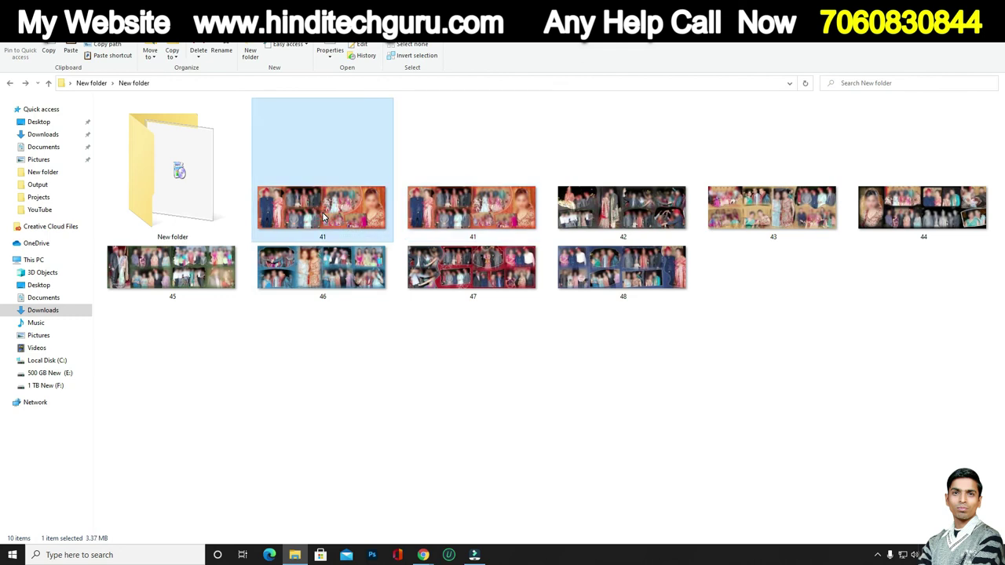
{"action": "double_click", "coordinate": [323, 218]}
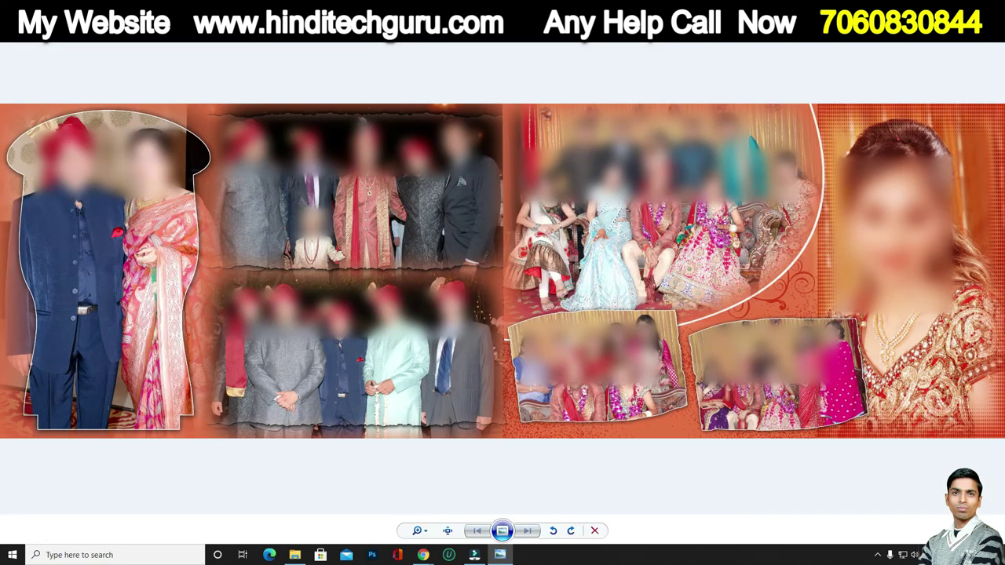
{"action": "key", "text": "Escape"}
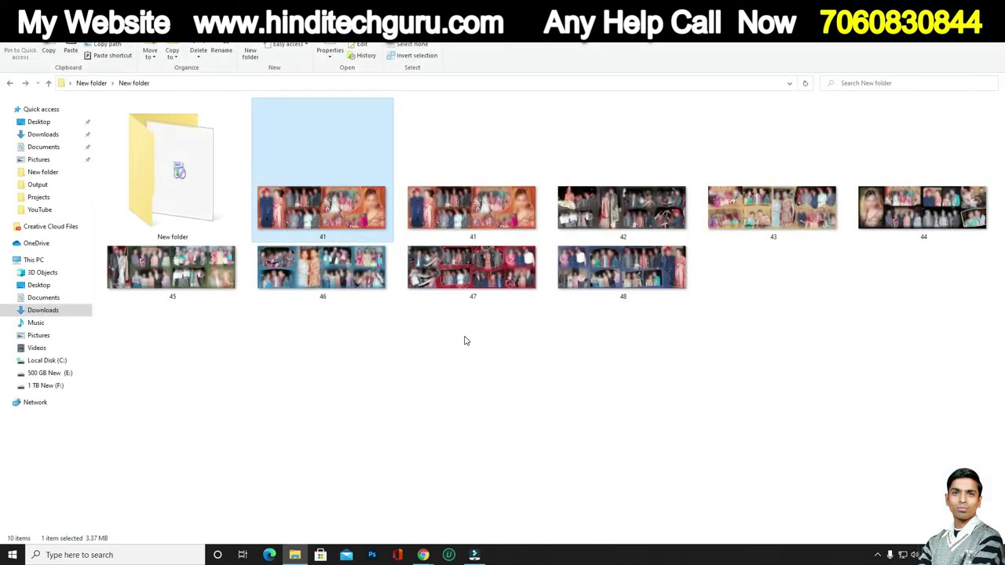
{"action": "key", "text": "Delete"}
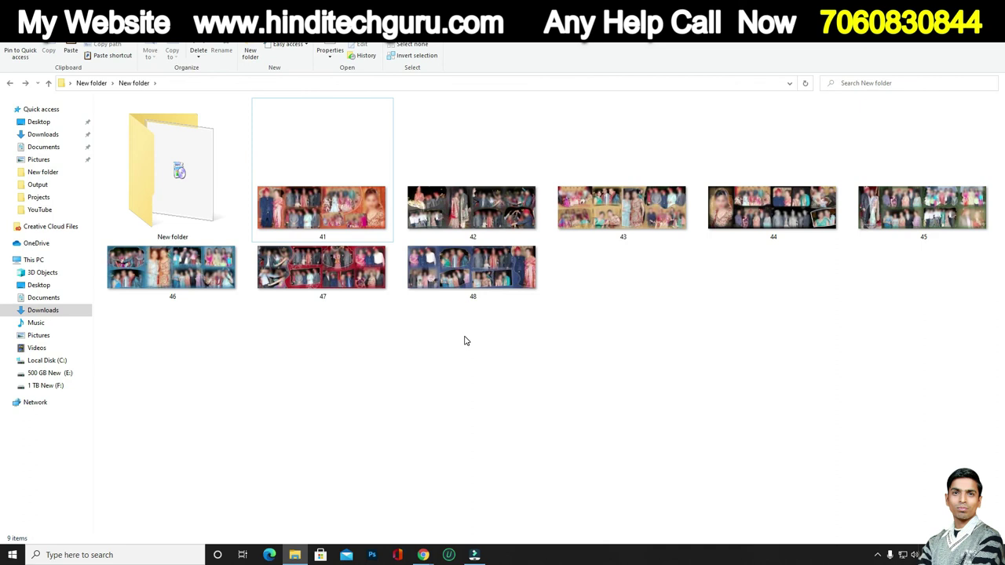
Switch back to the PSD file viewer article in Chrome.
{"action": "left_click", "coordinate": [423, 555]}
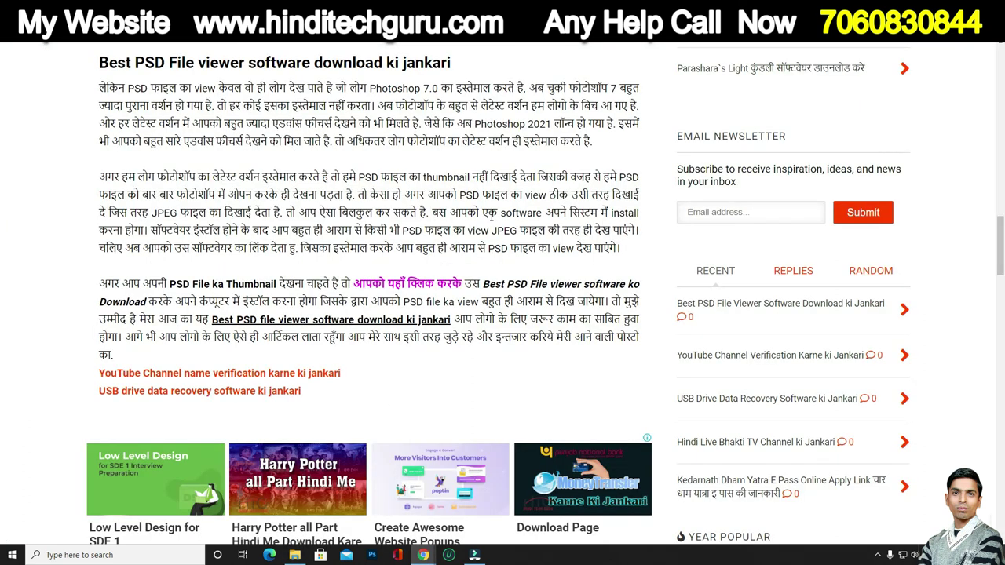